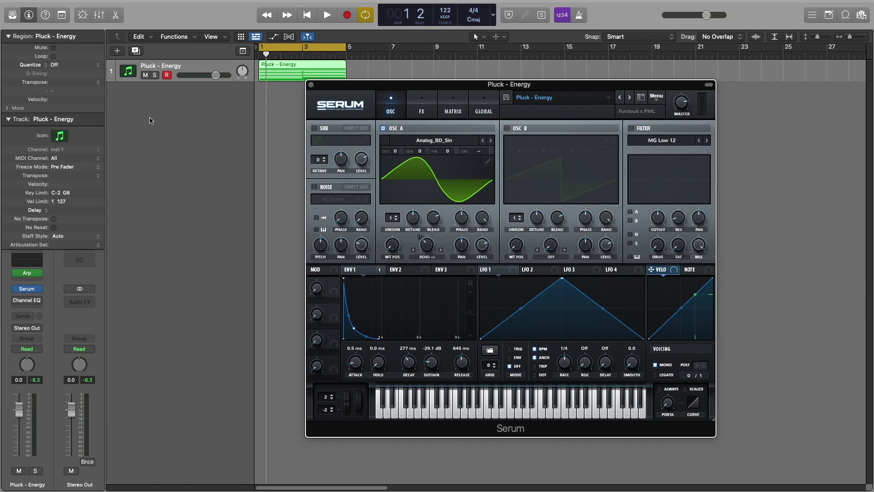
# Play the Pluck - Energy region, open it in the piano roll, close the Serum window and enlarge the editor.
pyautogui.click(283, 101)
pyautogui.press('space')
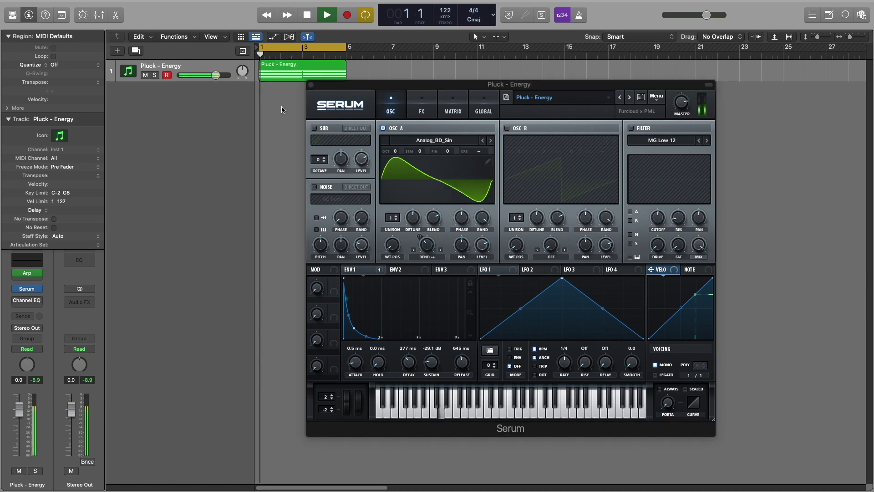
pyautogui.doubleClick(296, 70)
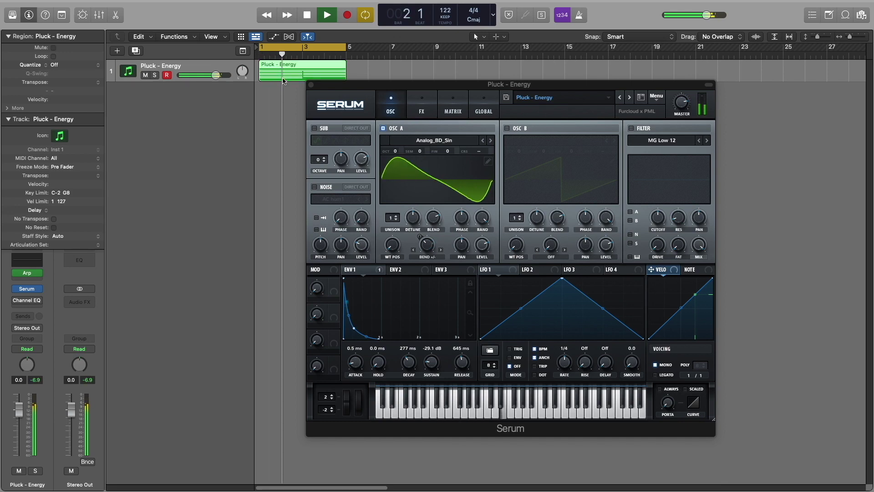
pyautogui.moveTo(381, 89); pyautogui.dragTo(410, 67)
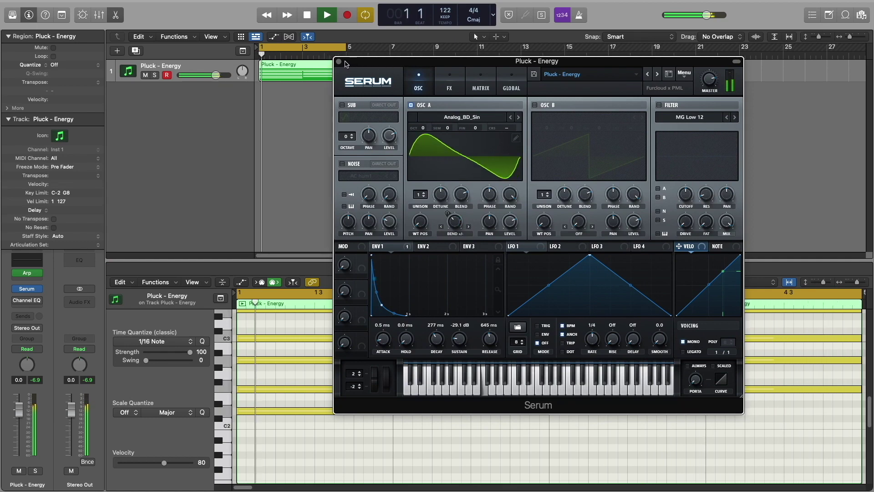
pyautogui.press('space')
pyautogui.click(340, 61)
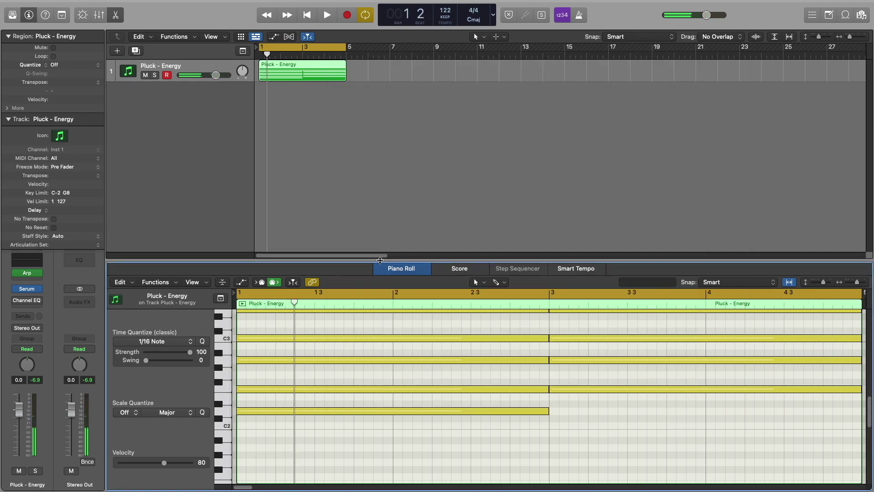
pyautogui.moveTo(380, 260); pyautogui.dragTo(386, 102)
pyautogui.scroll(5, 398, 244)
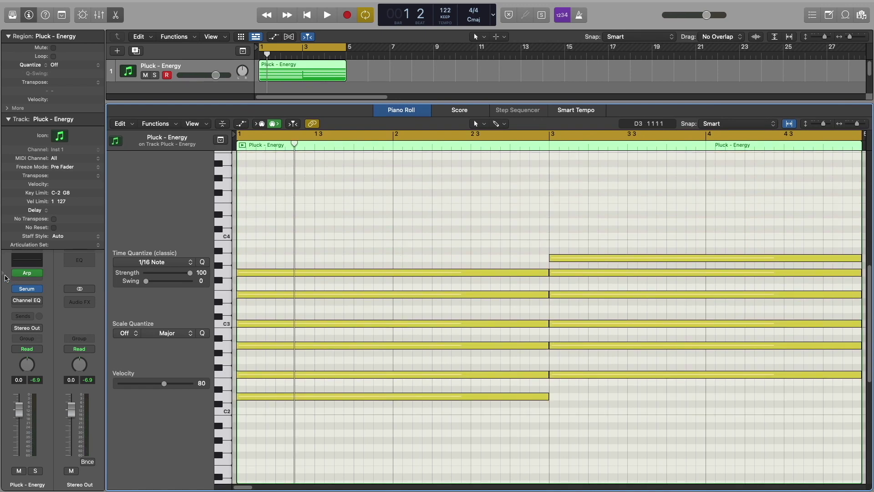
# Audition the notes of both chords one by one from lowest to highest with the Arpeggiator bypassed.
pyautogui.click(253, 398)
pyautogui.press('Up')
pyautogui.press('Up')
pyautogui.press('Up')
pyautogui.press('Up')
pyautogui.press('Up')
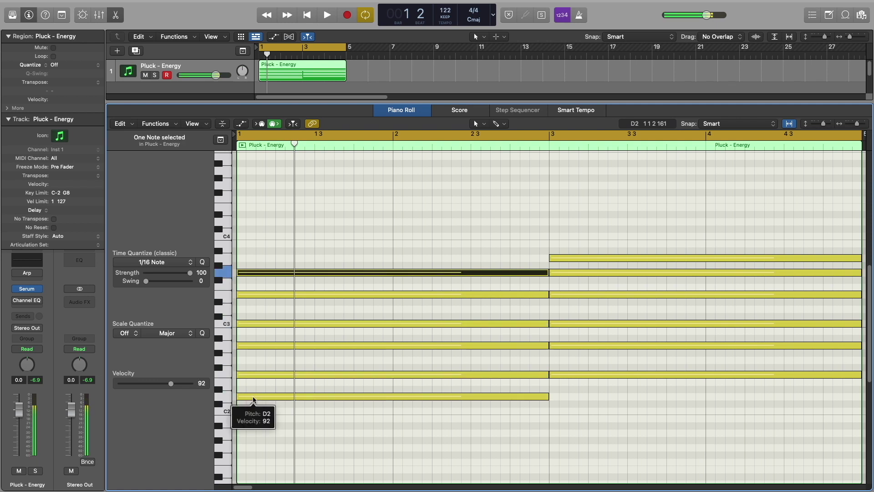
pyautogui.press('Right')
pyautogui.press('Up')
pyautogui.press('Up')
pyautogui.press('Up')
pyautogui.press('Up')
pyautogui.press('Up')
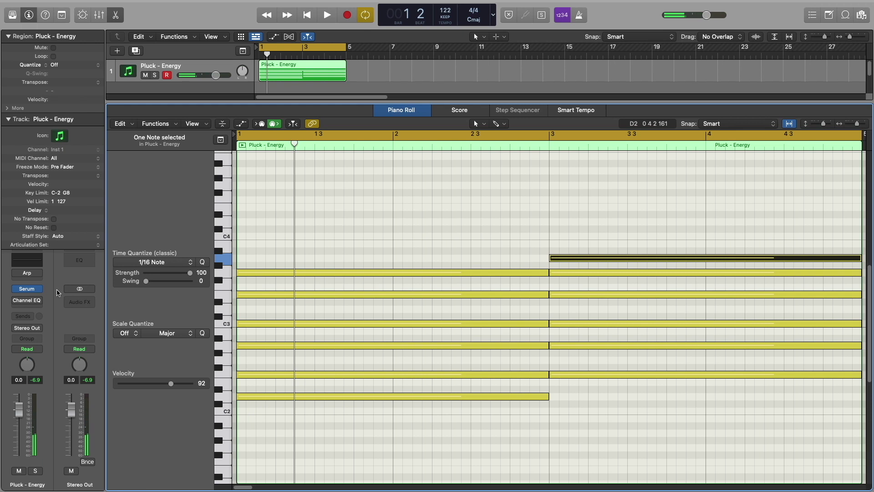
# Re-enable the Arpeggiator, check its settings, and close both its window and the piano roll.
pyautogui.click(16, 273)
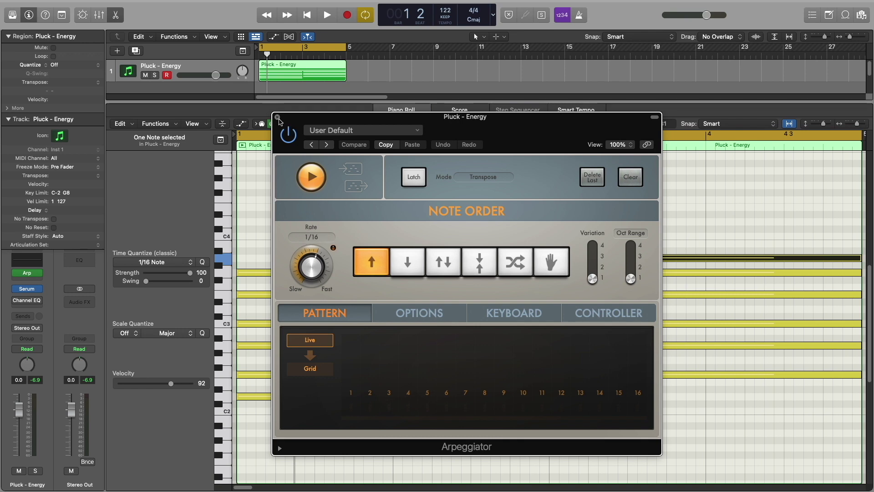
pyautogui.click(278, 118)
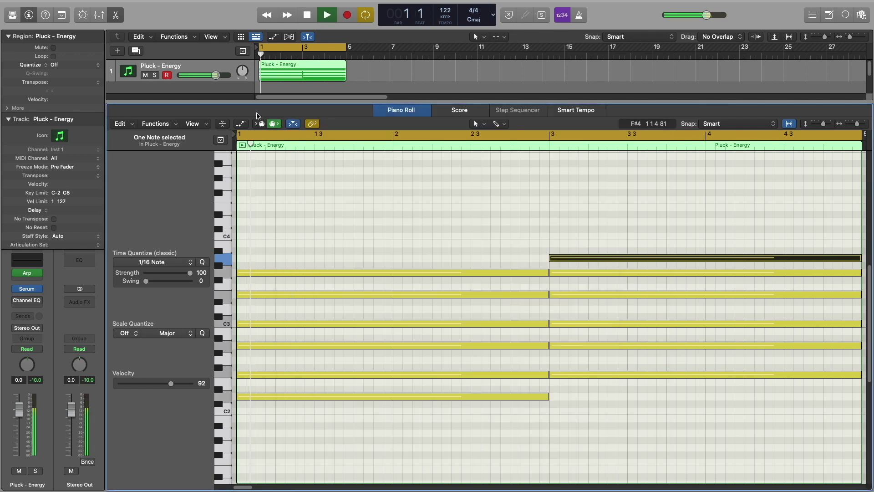
pyautogui.click(117, 14)
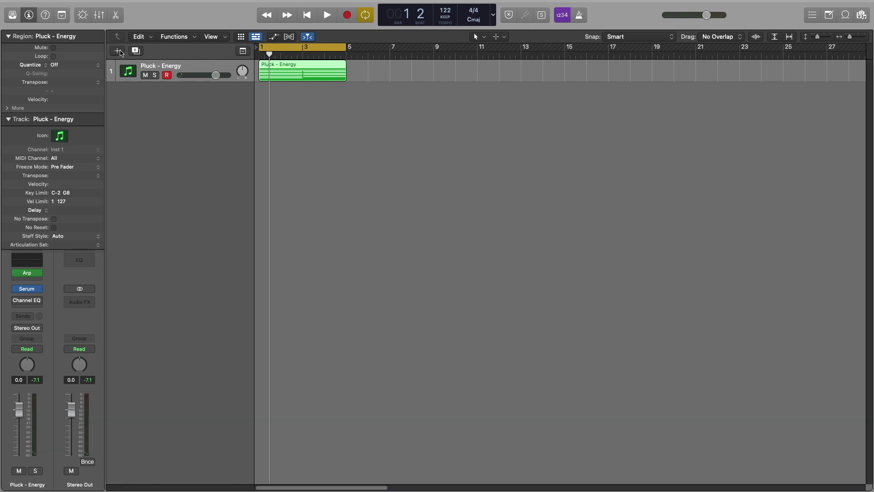
# Create a software instrument track and load a stereo Serum instance on it.
pyautogui.click(119, 51)
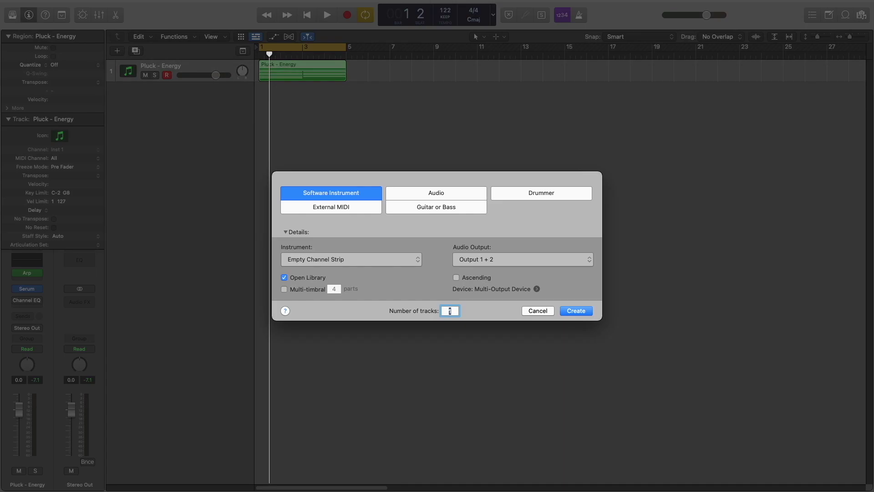
pyautogui.press('Return')
pyautogui.click(196, 295)
pyautogui.moveTo(202, 320)
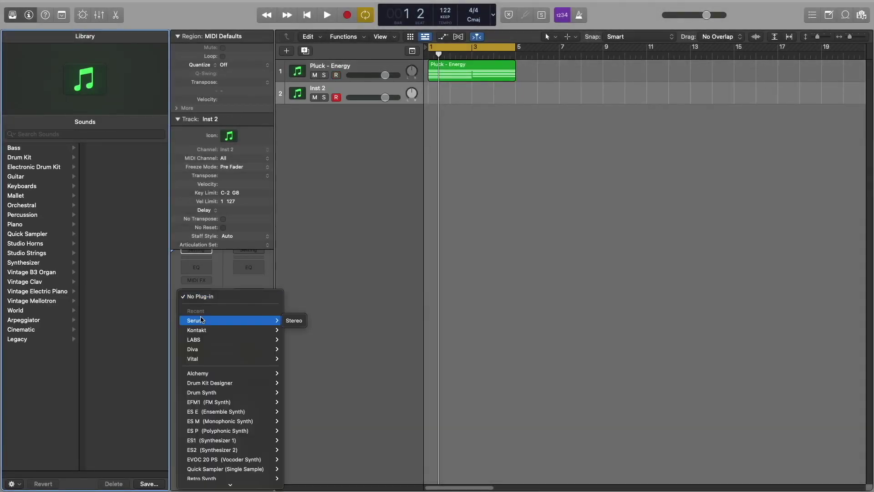
pyautogui.click(294, 320)
pyautogui.moveTo(485, 123); pyautogui.dragTo(698, 101)
# Copy the Pluck - Energy region to the start of the Inst 2 track.
pyautogui.click(449, 74)
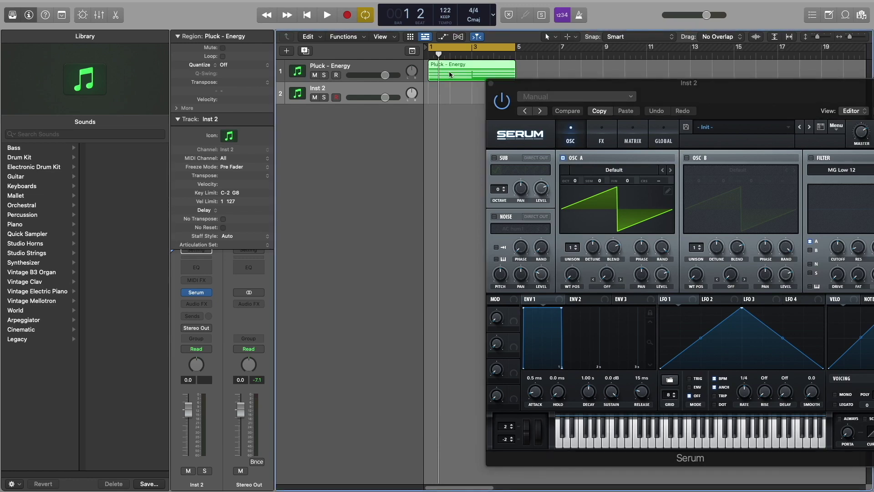
pyautogui.press('space')
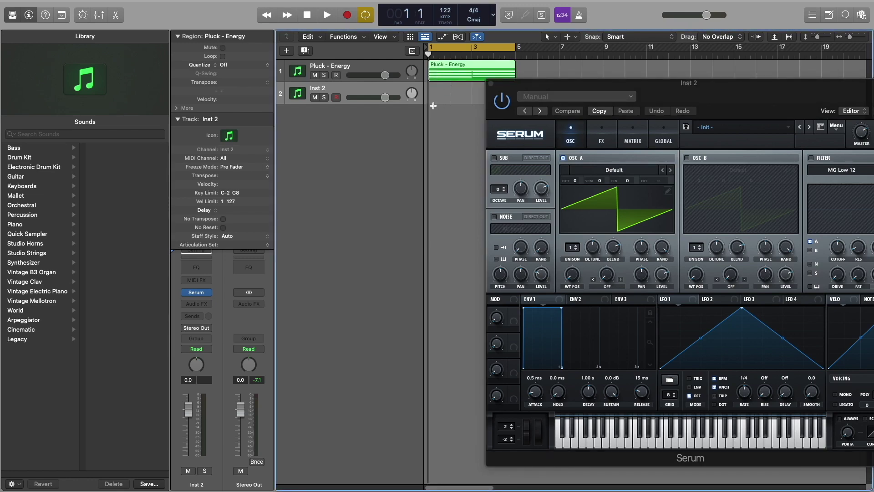
pyautogui.press('super+v')
# Add an Arpeggiator MIDI effect to Inst 2 with its default settings and collapse the region and track inspectors.
pyautogui.click(196, 279)
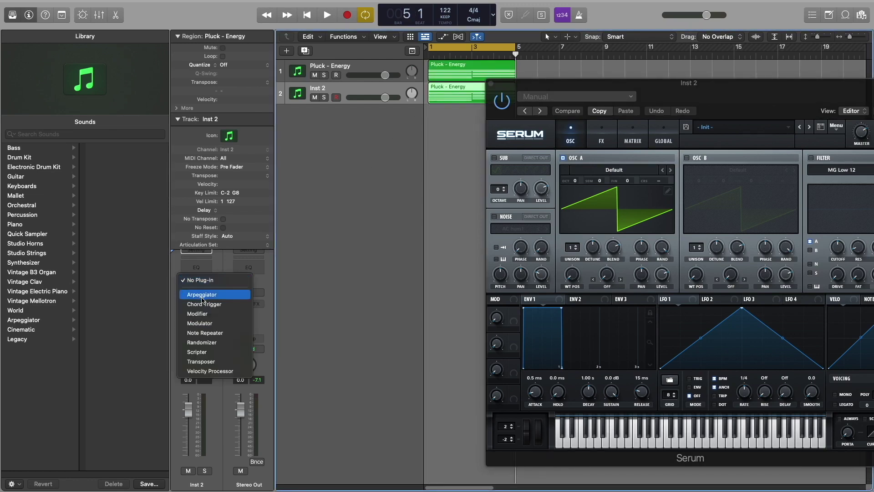
pyautogui.click(207, 293)
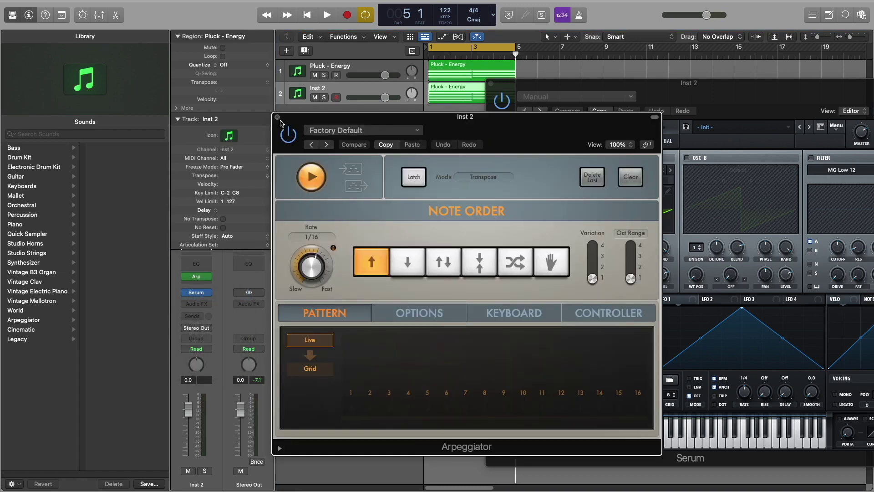
pyautogui.click(277, 118)
pyautogui.click(178, 119)
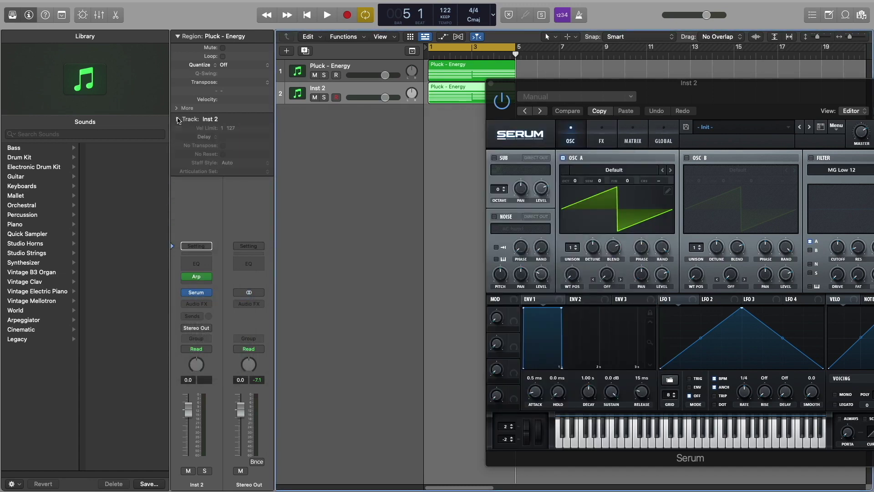
pyautogui.click(177, 36)
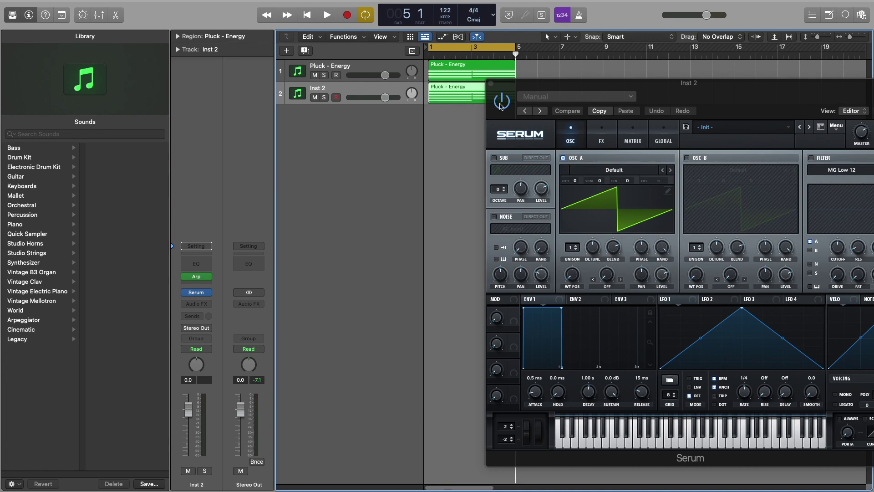
# Mute the Pluck - Energy track and show its Serum instance in a smaller reference window.
pyautogui.click(382, 69)
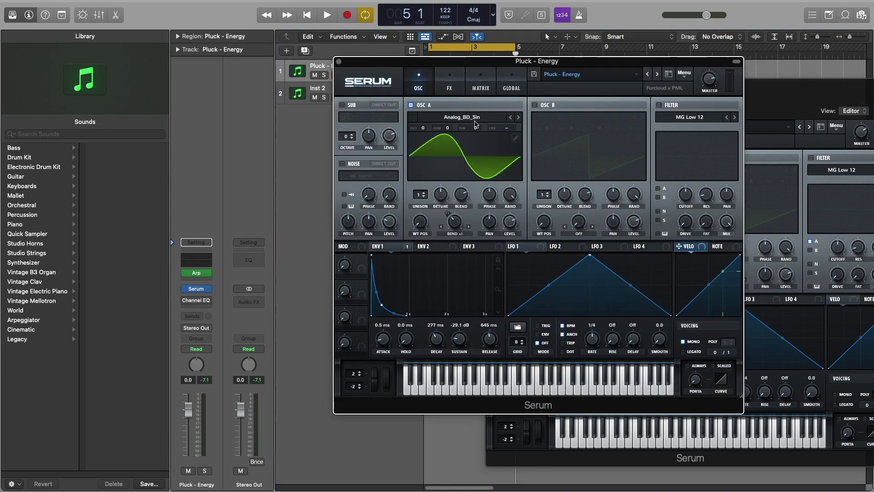
pyautogui.moveTo(526, 62); pyautogui.dragTo(211, 92)
pyautogui.hotkey('ctrl', 'm')
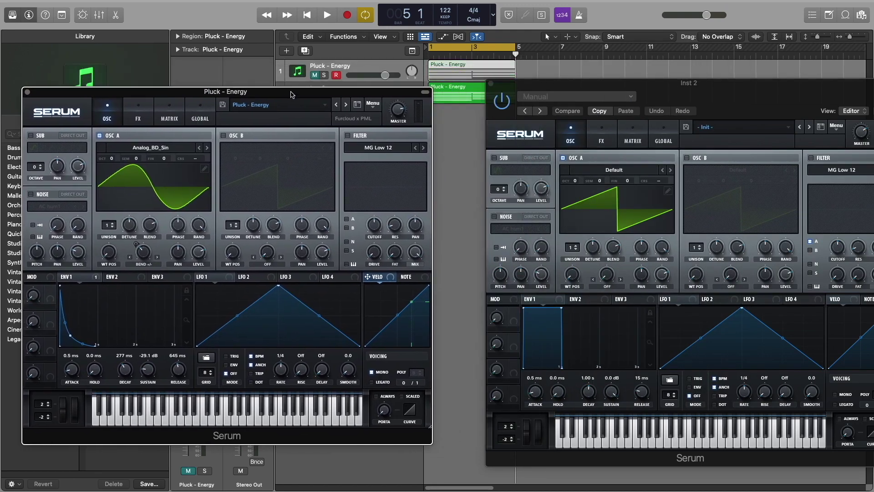
pyautogui.moveTo(291, 94); pyautogui.dragTo(274, 19)
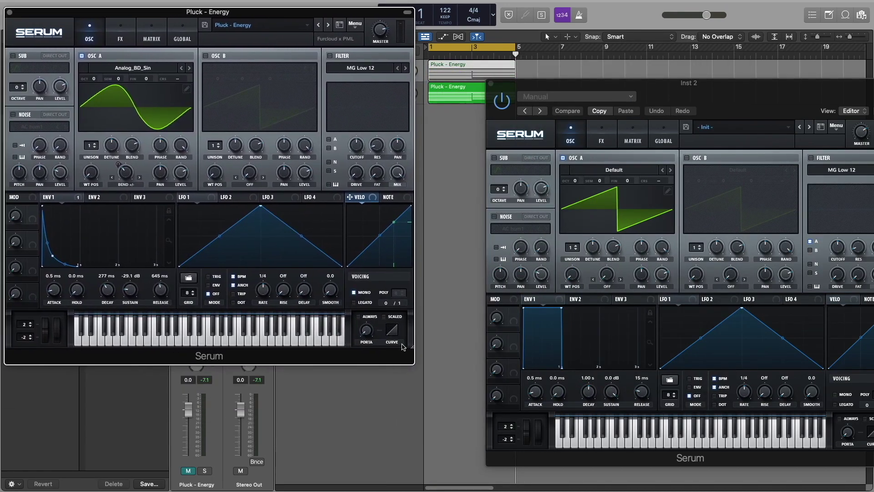
pyautogui.moveTo(412, 349); pyautogui.dragTo(375, 290)
# Place the Inst 2 Serum window beside the reference patch, hide its plug-in header and enlarge it.
pyautogui.moveTo(757, 107); pyautogui.dragTo(580, 65)
pyautogui.click(711, 44)
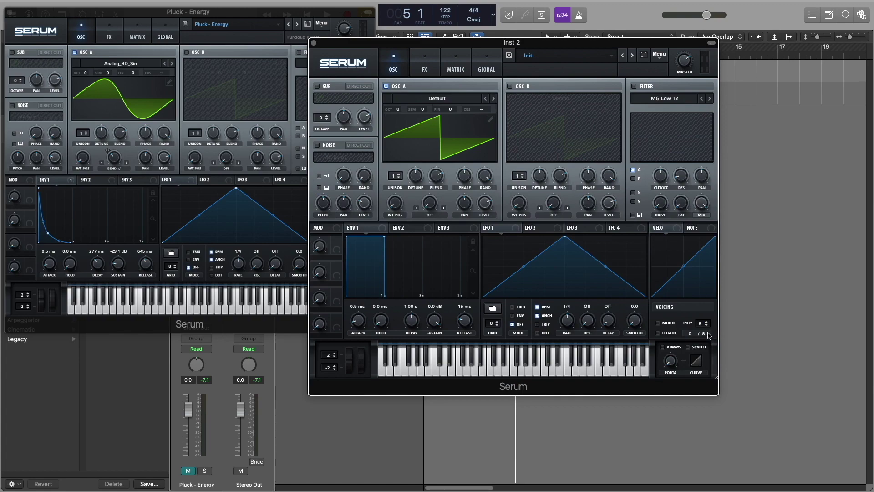
pyautogui.moveTo(717, 379); pyautogui.dragTo(777, 418)
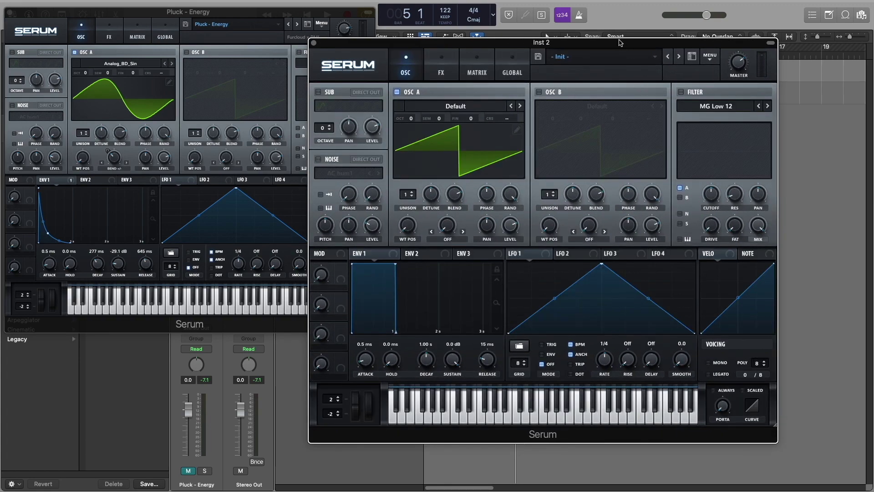
pyautogui.moveTo(618, 45); pyautogui.dragTo(640, 44)
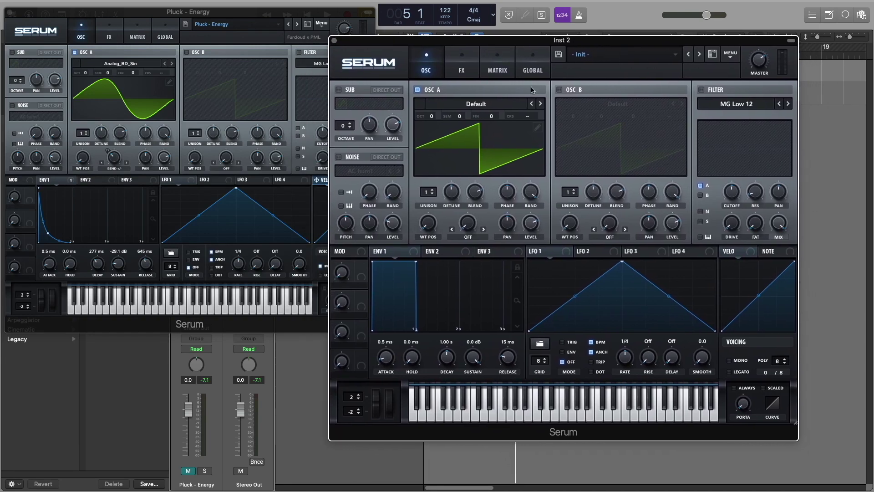
# Load the Analog_BD_Sin wavetable from the Analog category into oscillator A of the Inst 2 Serum.
pyautogui.click(464, 111)
pyautogui.moveTo(442, 124)
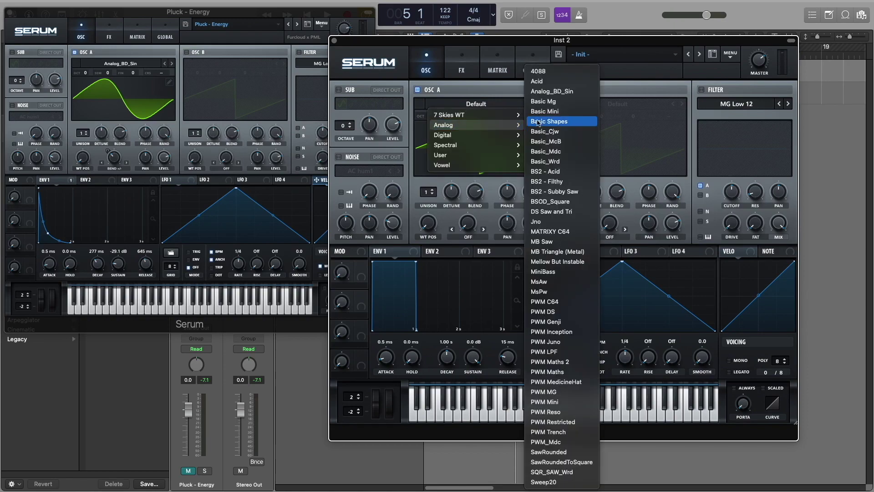
pyautogui.click(543, 92)
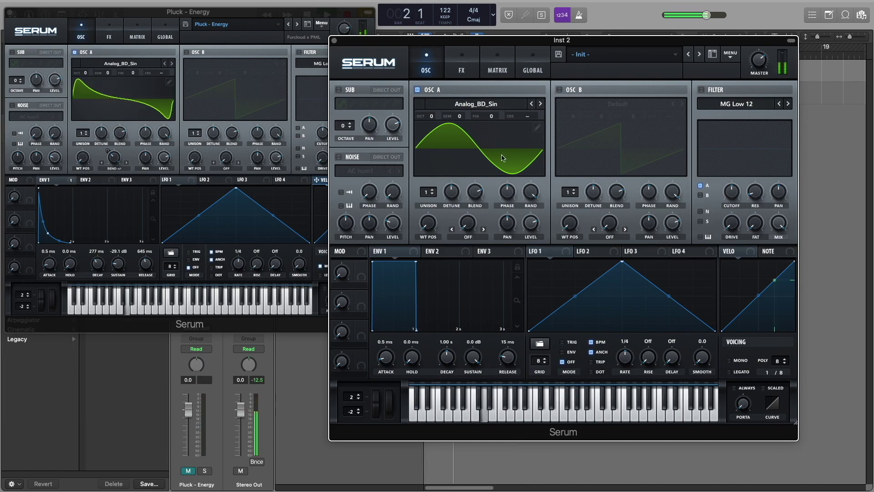
# Set oscillator A's warp mode to Bend +/- and adjust its amount so the waveform peaks move slightly toward the centre.
pyautogui.click(466, 238)
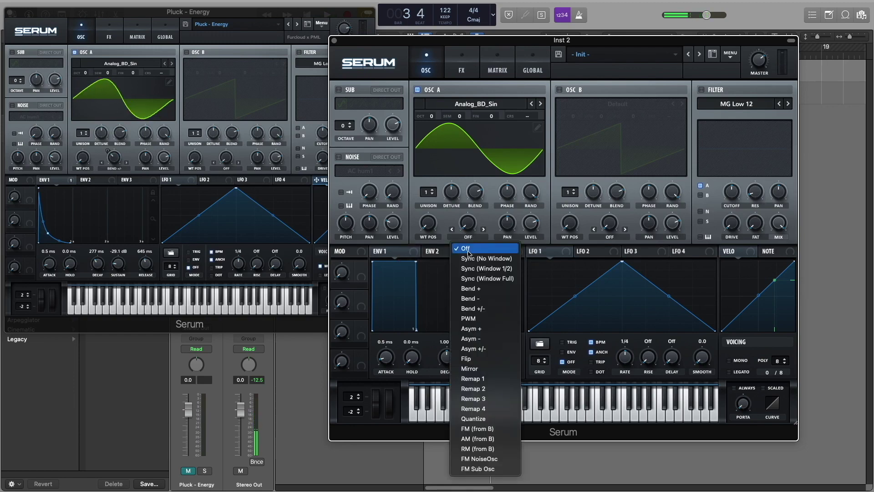
pyautogui.click(467, 309)
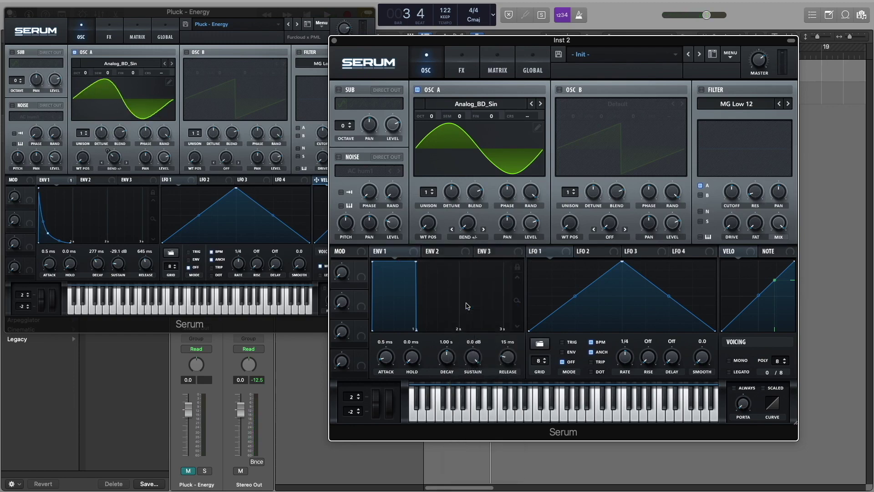
pyautogui.moveTo(463, 217); pyautogui.dragTo(469, 194)
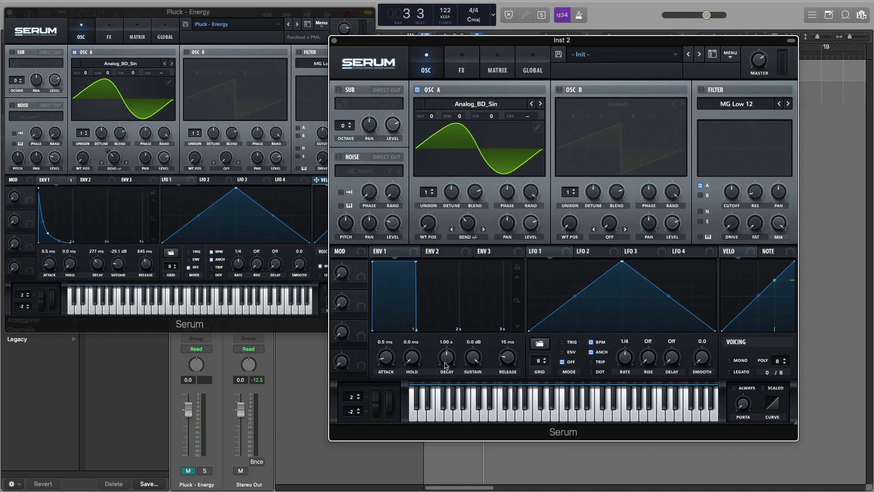
# Set Envelope 1's decay to 272 ms and its sustain to -29.7 dB, and play the result.
pyautogui.moveTo(446, 359); pyautogui.dragTo(467, 398)
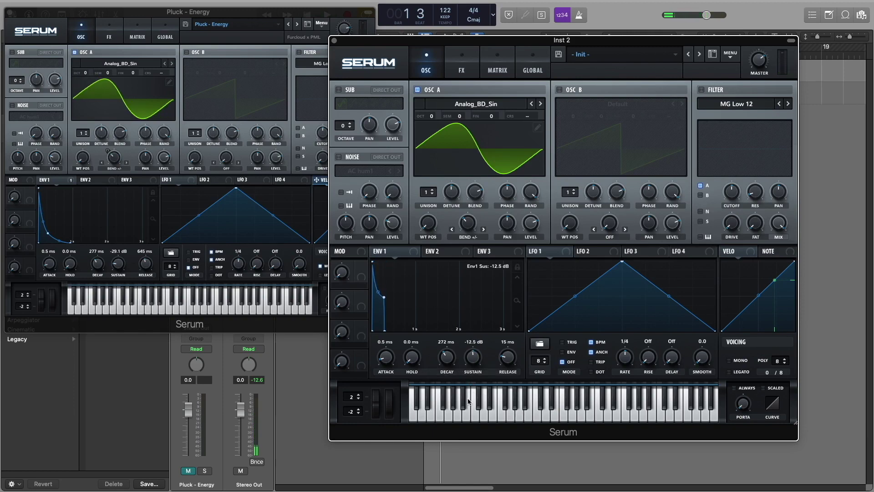
pyautogui.moveTo(474, 358); pyautogui.dragTo(469, 386)
pyautogui.press('space')
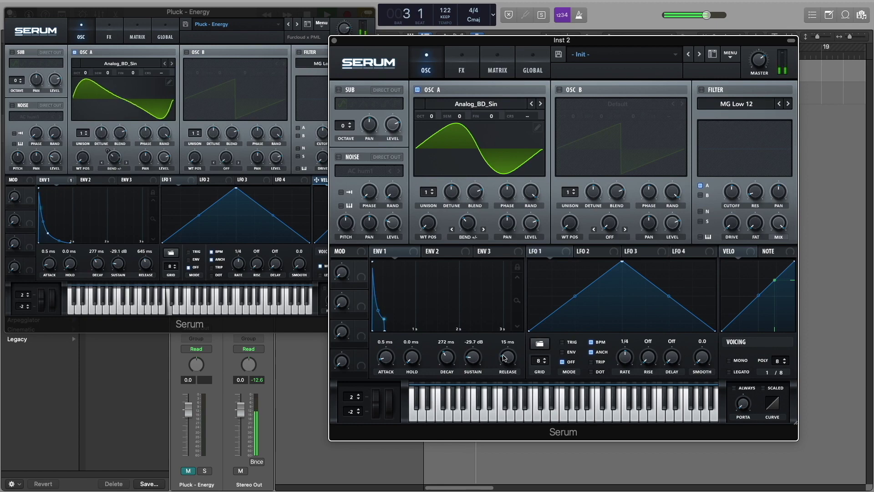
# Adjust Envelope 1's release while listening to the pluck, settling on 489 ms.
pyautogui.click(508, 361)
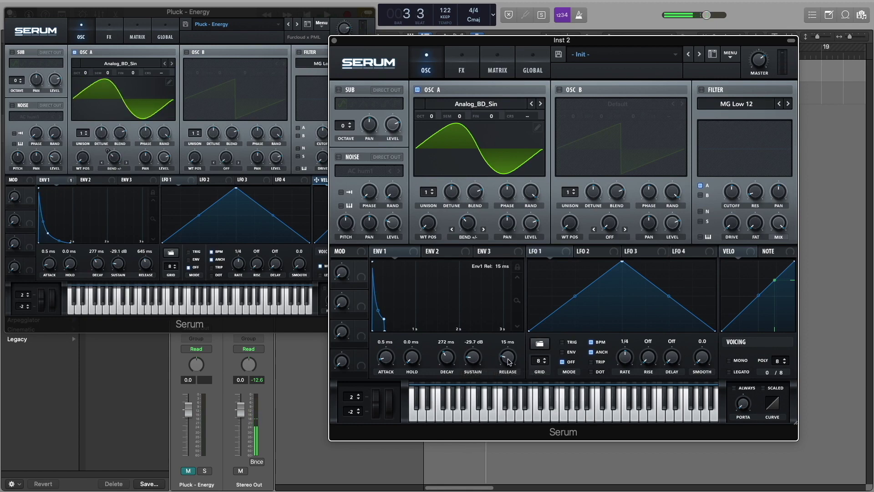
pyautogui.moveTo(508, 356); pyautogui.dragTo(509, 351)
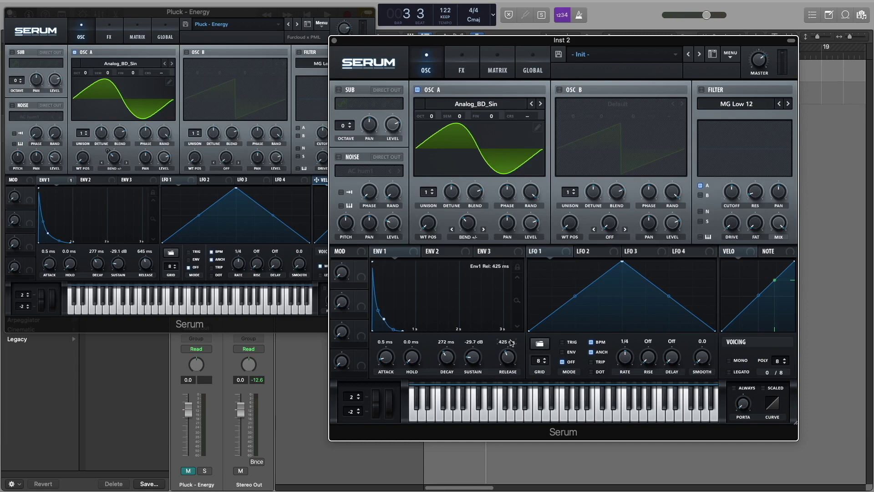
pyautogui.moveTo(511, 342); pyautogui.dragTo(510, 355)
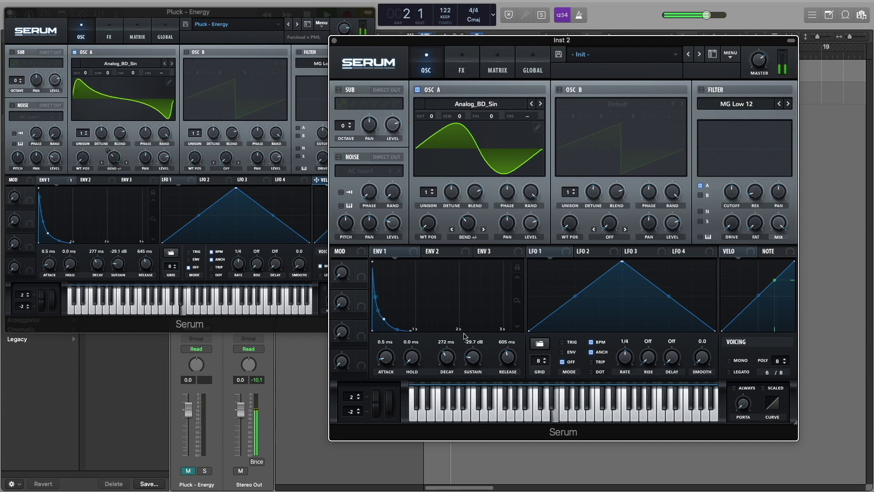
pyautogui.moveTo(507, 355); pyautogui.dragTo(508, 358)
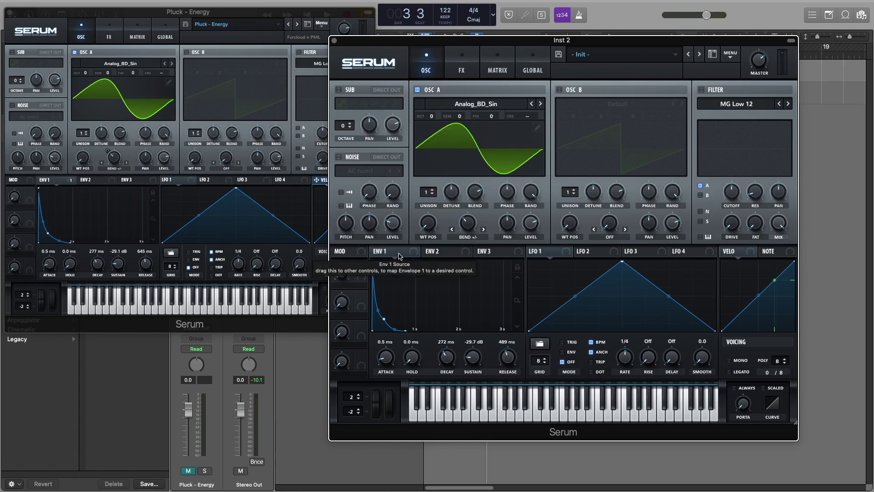
# Assign Envelope 1 to modulate oscillator A's bend amount, and set the envelope's decay to 392 ms and sustain to -28.1 dB.
pyautogui.moveTo(390, 253); pyautogui.dragTo(464, 224)
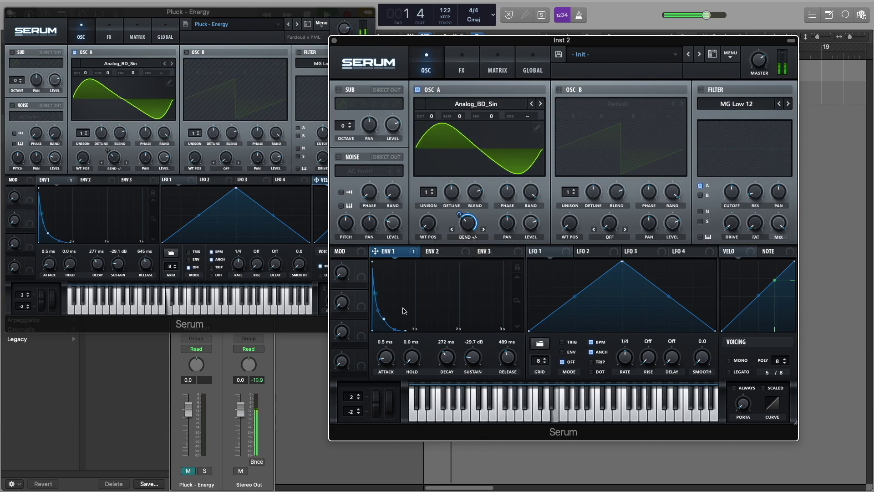
pyautogui.moveTo(384, 319)
pyautogui.mouseDown()
pyautogui.moveTo(427, 305)
pyautogui.moveTo(394, 300)
pyautogui.moveTo(393, 316)
pyautogui.mouseUp()
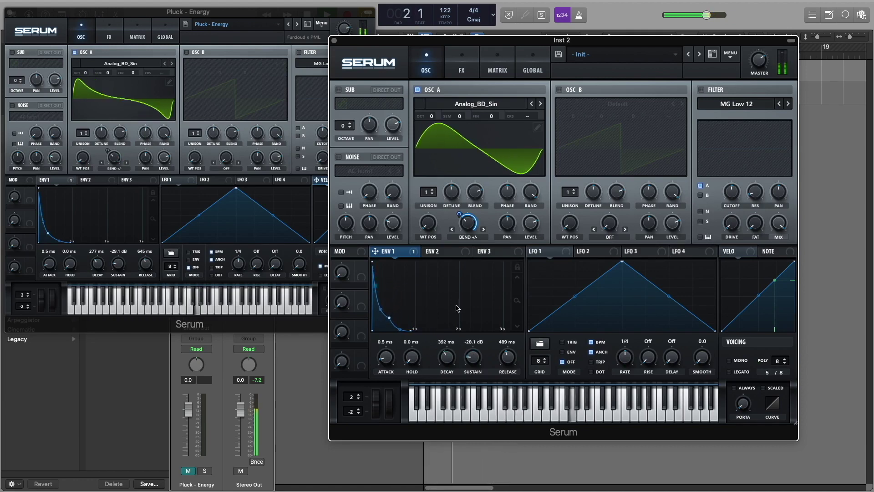
# Switch the Inst 2 Serum's voicing to mono, and show the effects of both Serum instances side by side.
pyautogui.click(730, 361)
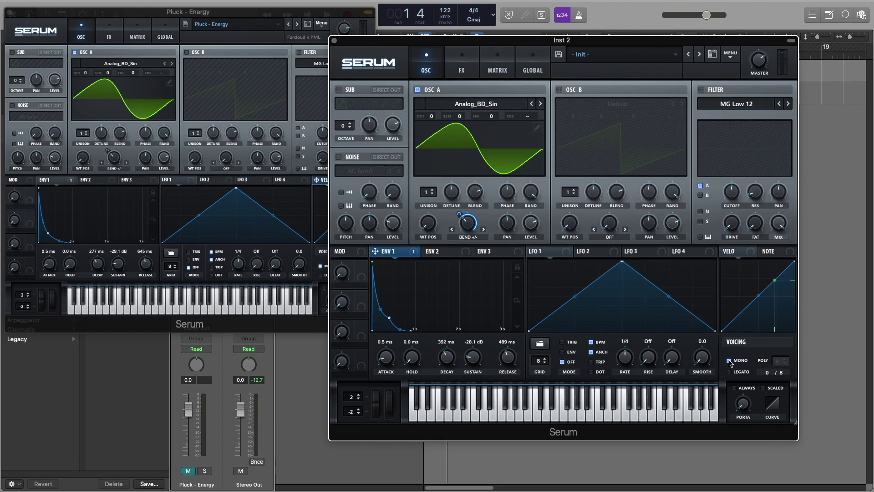
pyautogui.click(456, 64)
pyautogui.click(110, 36)
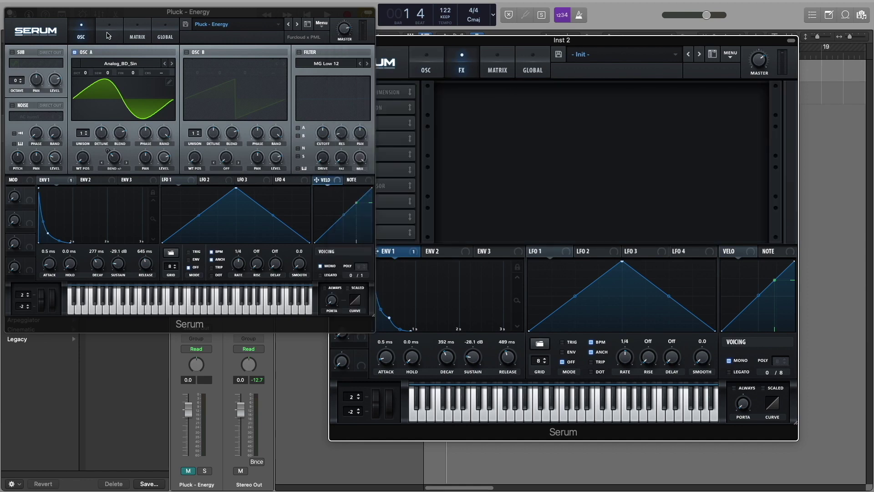
pyautogui.moveTo(444, 41); pyautogui.dragTo(492, 57)
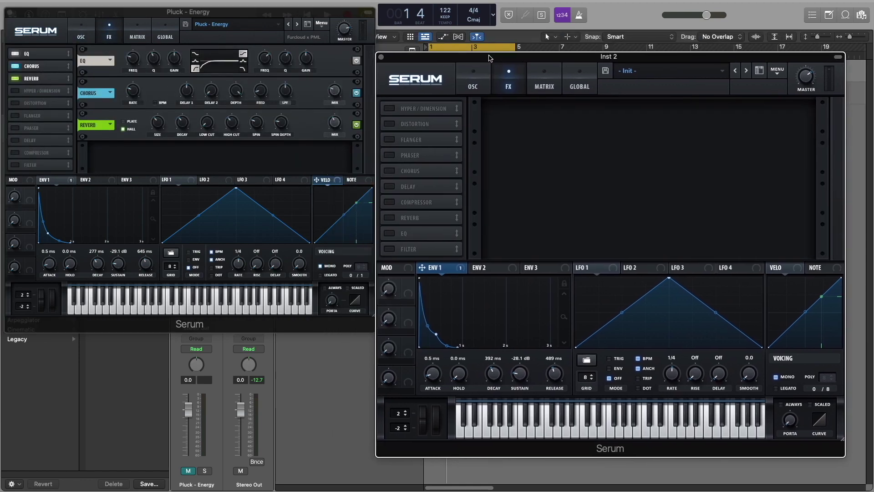
# Add an EQ with its low band as a low cut at a reduced frequency and 48% Q, and place it first in the effects chain.
pyautogui.click(388, 234)
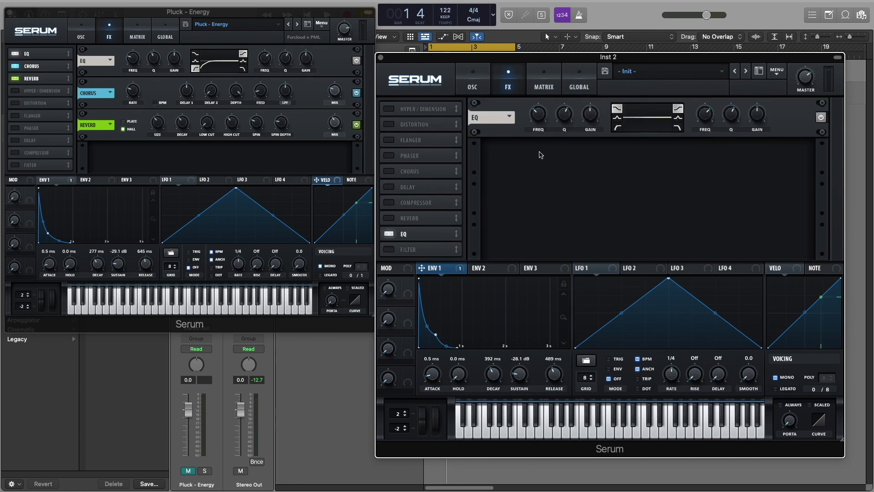
pyautogui.click(617, 128)
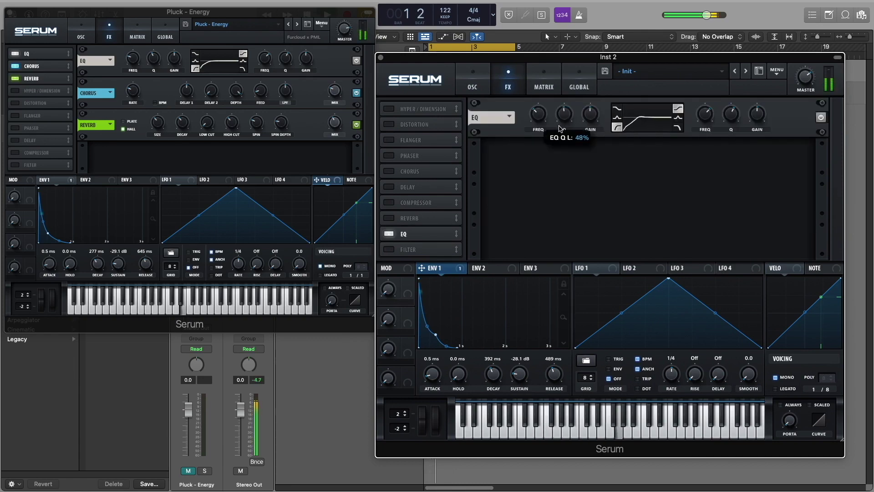
pyautogui.moveTo(543, 119); pyautogui.dragTo(539, 127)
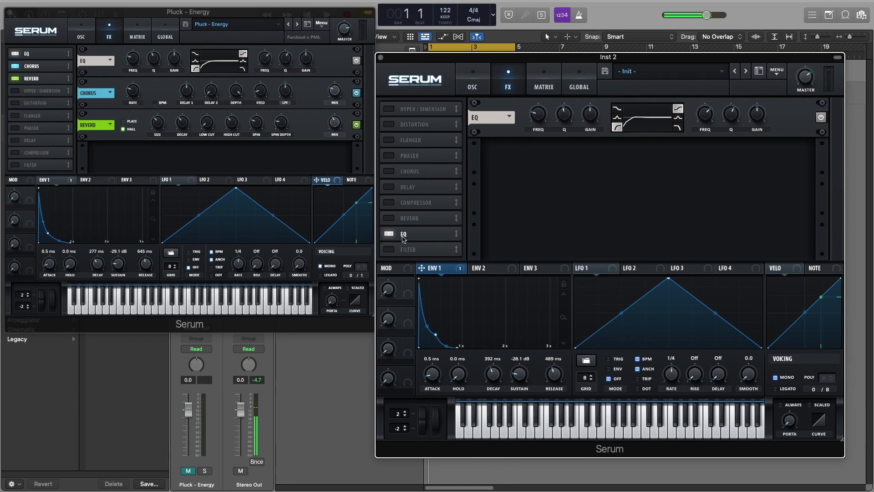
pyautogui.moveTo(414, 236); pyautogui.dragTo(424, 105)
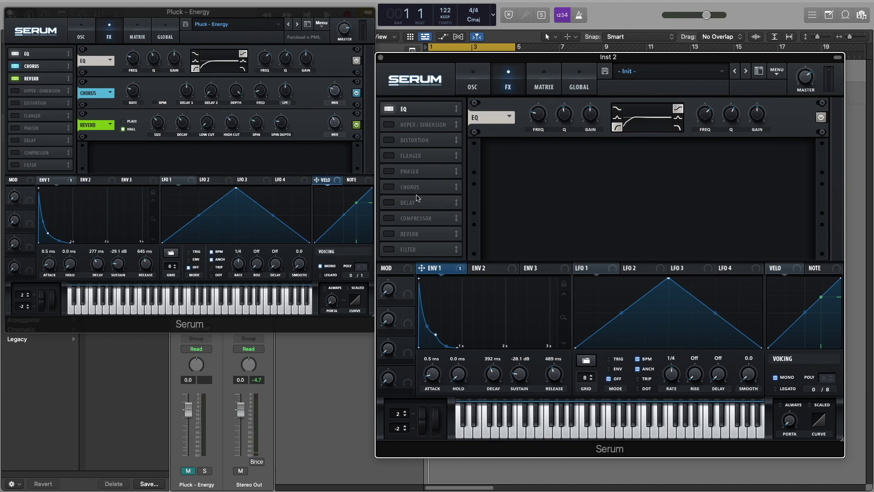
# Enable the chorus with a reduced mix and the reverb with a 42% mix, leaving the delay off.
pyautogui.click(390, 203)
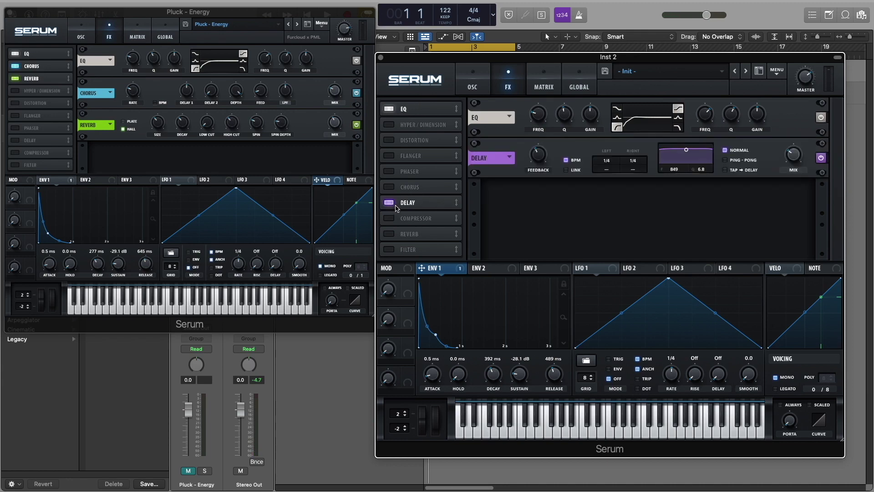
pyautogui.click(388, 204)
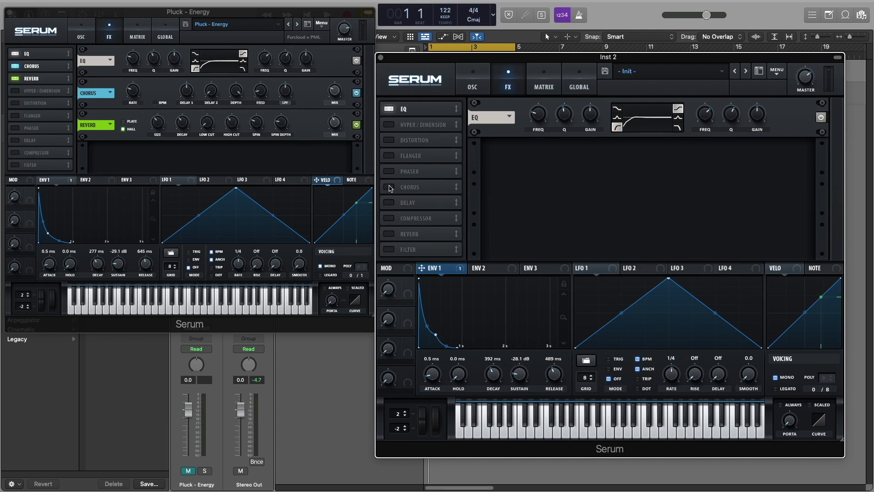
pyautogui.click(389, 187)
pyautogui.click(390, 234)
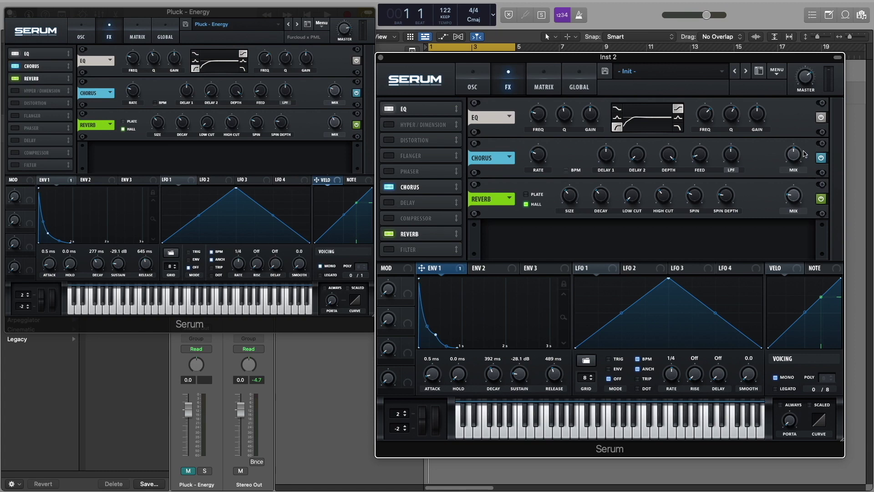
pyautogui.moveTo(797, 160)
pyautogui.moveTo(795, 199); pyautogui.dragTo(796, 197)
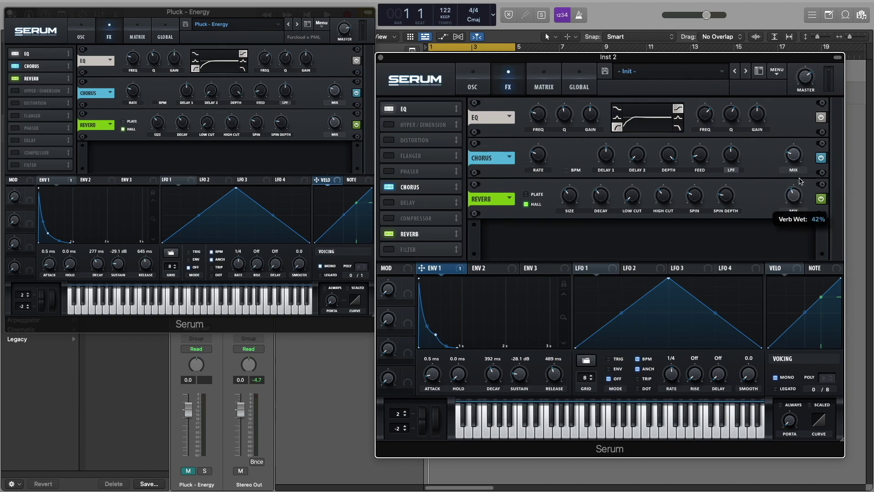
# During playback, set Envelope 1's decay to 440 ms and sustain to -24.2 dB, and compare with the oscillator settings of Pluck - Energy.
pyautogui.press('space')
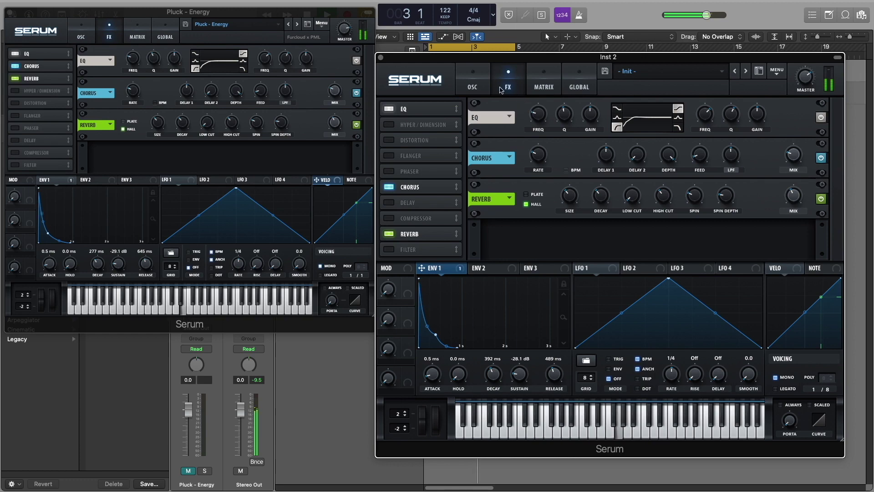
pyautogui.click(477, 87)
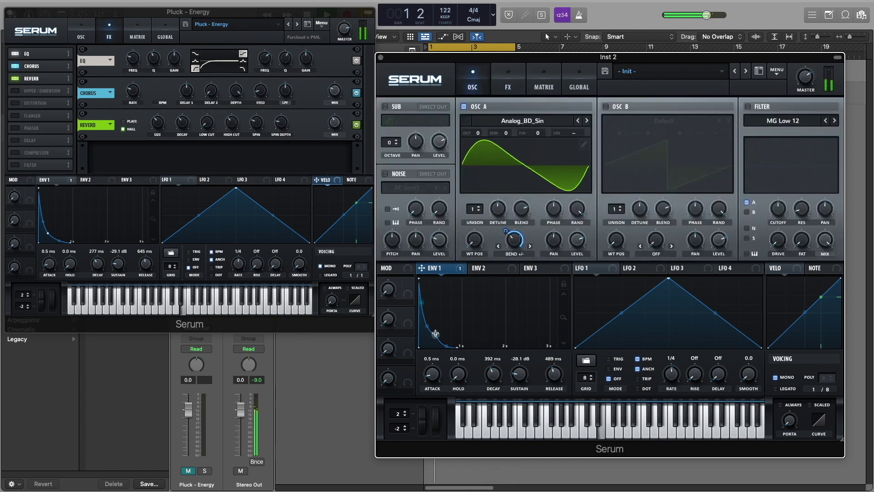
pyautogui.moveTo(435, 334)
pyautogui.mouseDown()
pyautogui.moveTo(462, 314)
pyautogui.moveTo(492, 312)
pyautogui.moveTo(521, 294)
pyautogui.moveTo(514, 278)
pyautogui.moveTo(473, 291)
pyautogui.moveTo(440, 325)
pyautogui.moveTo(478, 296)
pyautogui.moveTo(518, 284)
pyautogui.moveTo(469, 298)
pyautogui.moveTo(440, 326)
pyautogui.mouseUp()
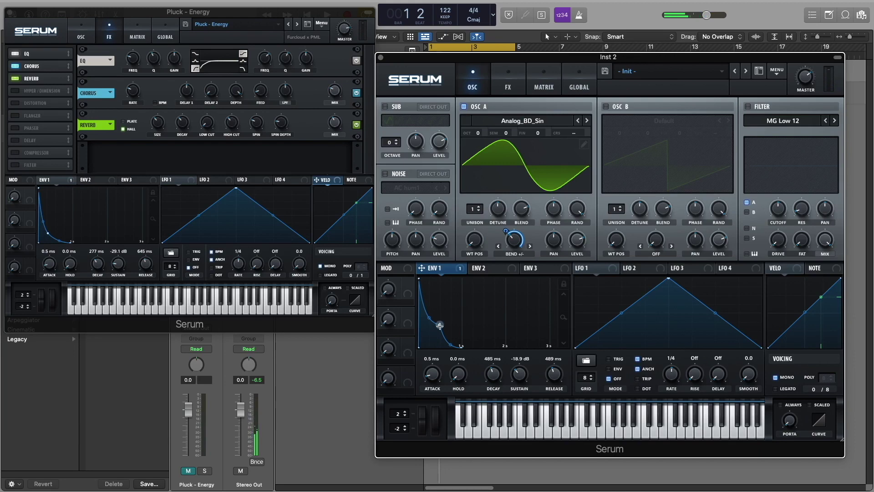
pyautogui.moveTo(440, 324)
pyautogui.mouseDown()
pyautogui.moveTo(450, 331)
pyautogui.moveTo(527, 297)
pyautogui.moveTo(544, 299)
pyautogui.moveTo(423, 316)
pyautogui.moveTo(436, 331)
pyautogui.mouseUp()
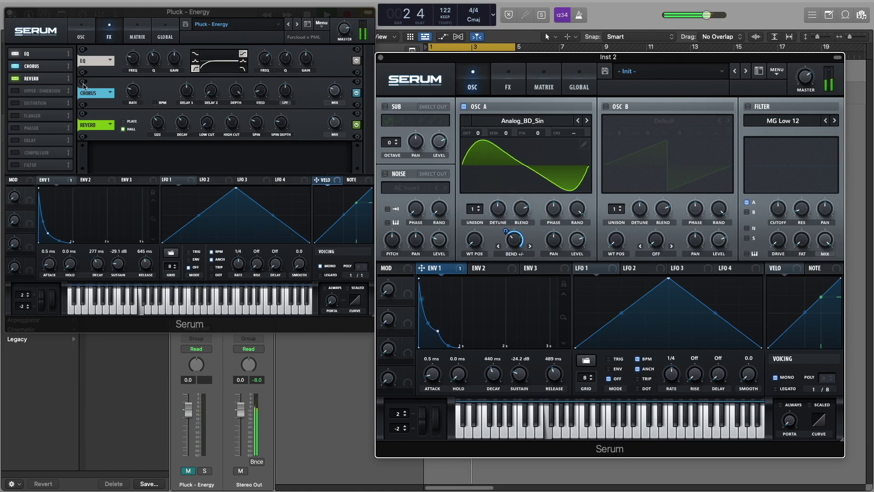
pyautogui.click(81, 33)
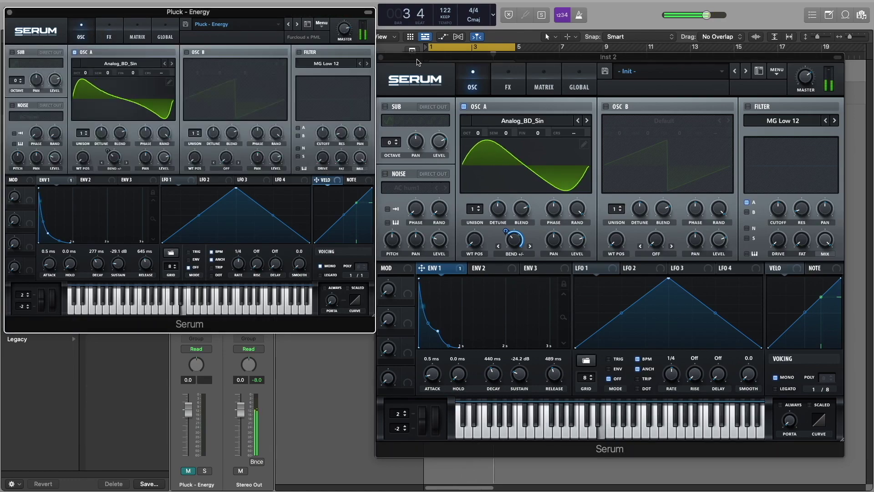